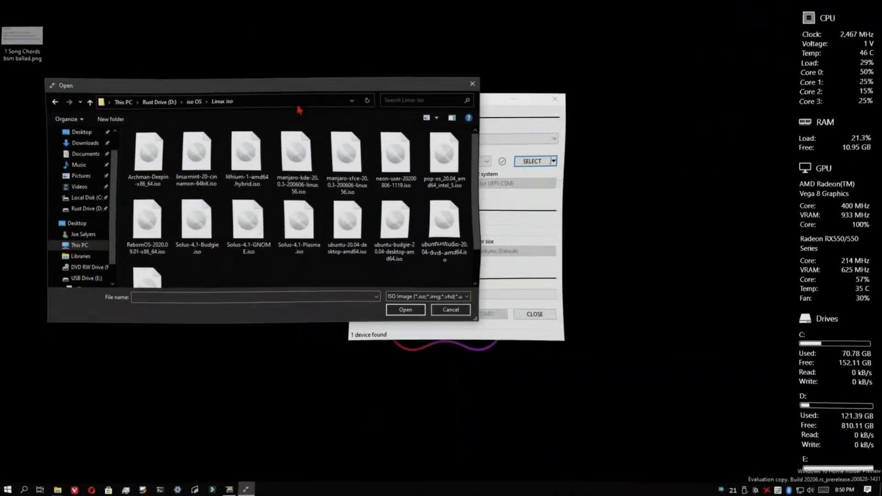
Compare the Solus-4.1-GNOME.iso and Solus-4.1-Budgie.iso images in Rufus's Open dialog.
click(239, 238)
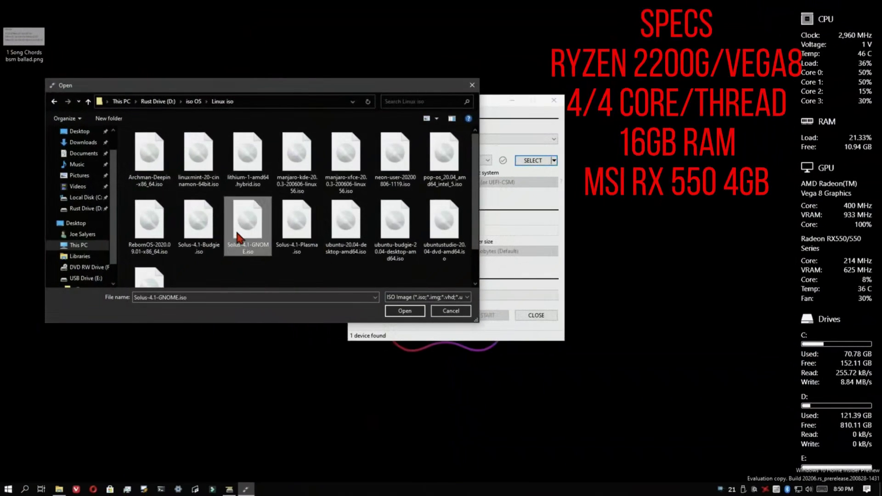
click(202, 243)
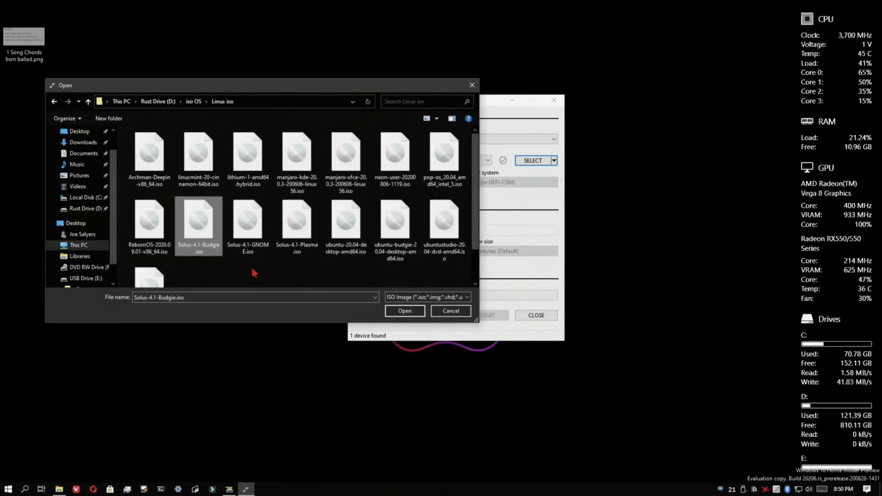
scroll(254, 273, down, 1)
scroll(281, 277, up, 1)
Load Solus-4.1-Plasma.iso into Rufus and set the partition scheme to GPT.
click(304, 230)
click(407, 312)
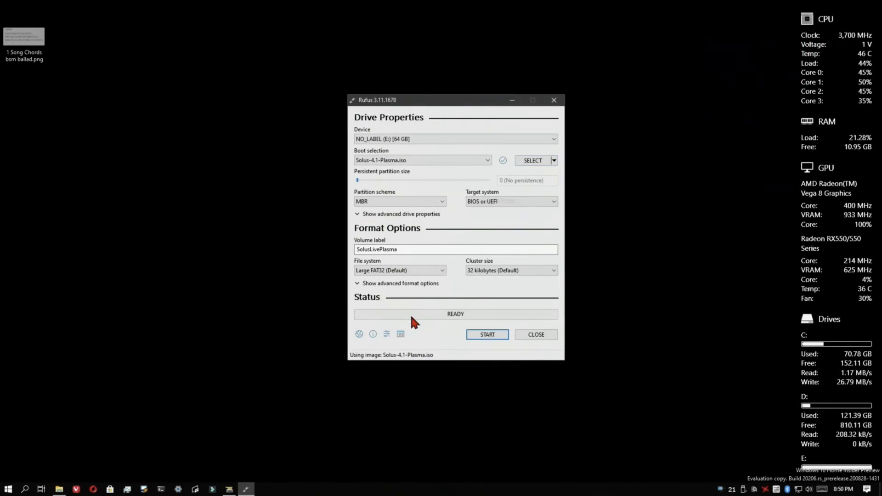
click(425, 201)
click(428, 218)
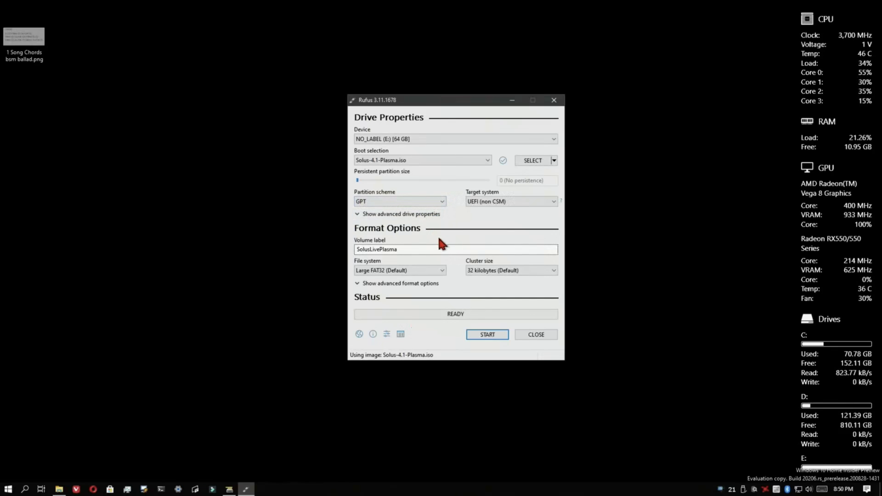
Start the write and choose DD Image mode for the ISOHybrid image.
click(489, 334)
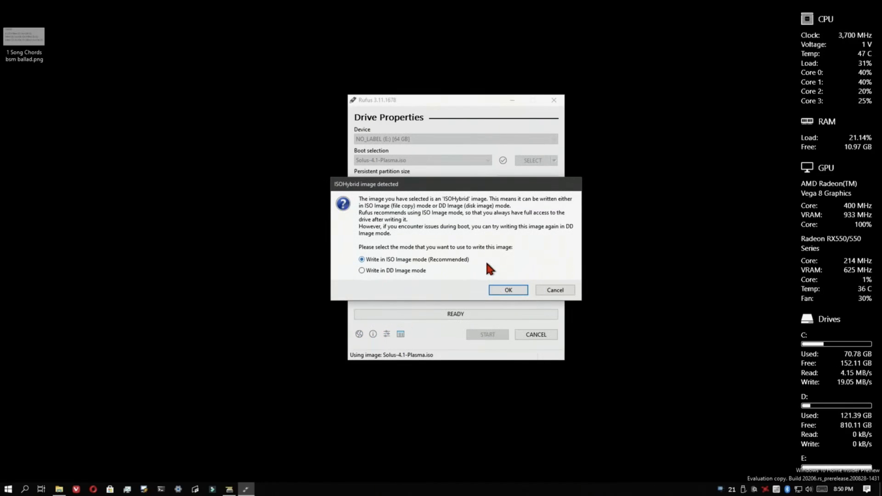
click(387, 274)
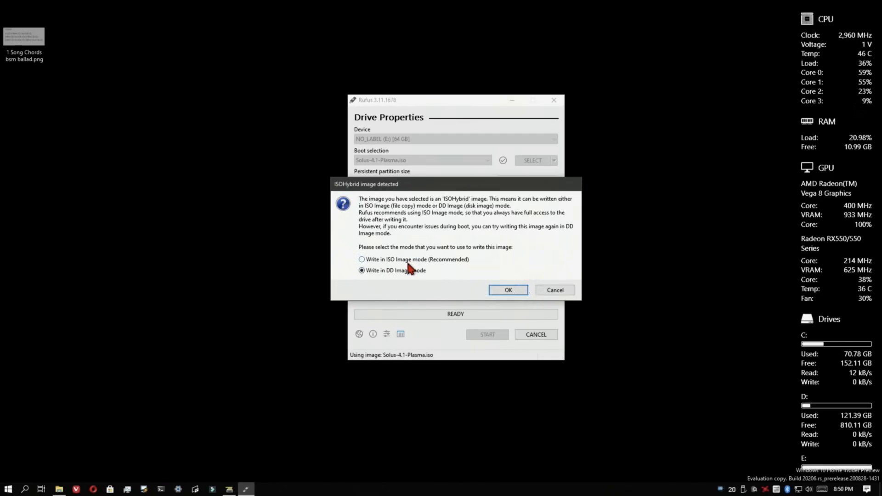
click(507, 289)
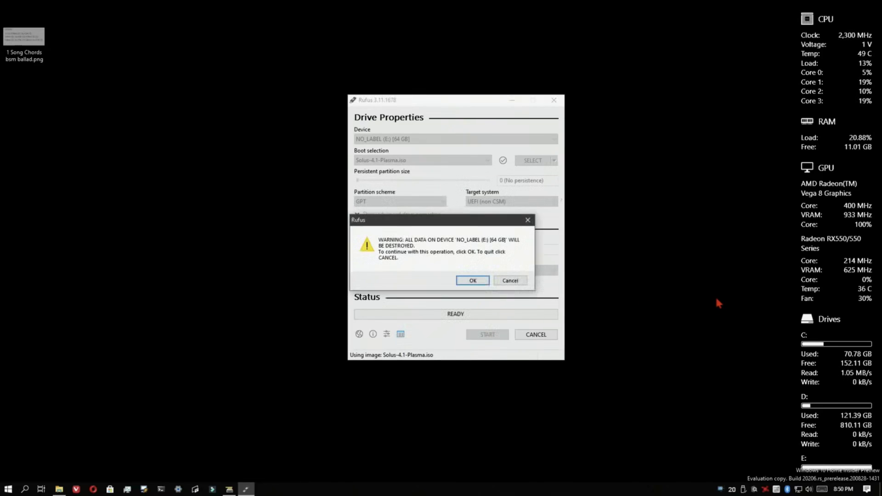
Accept erasing the 64 GB drive, move Rufus aside and dismiss the firewall notification.
click(484, 280)
click(486, 278)
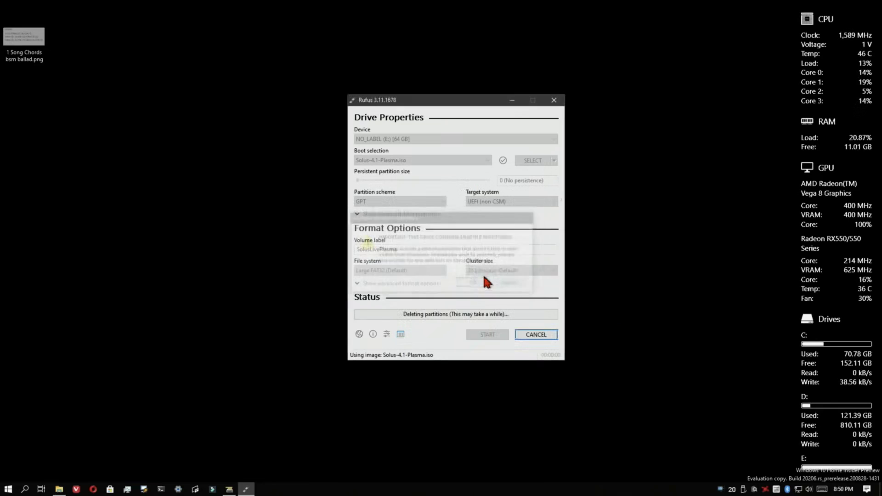
drag(487, 100, 726, 86)
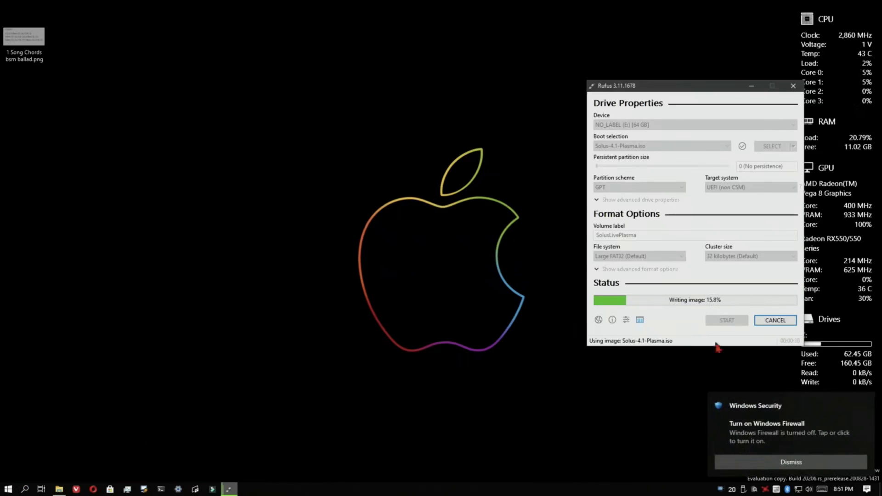
click(788, 461)
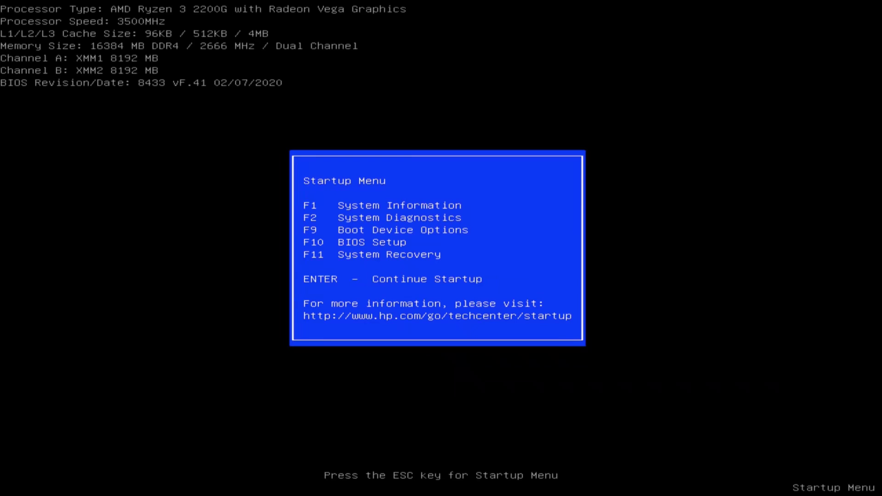
Enter BIOS setup with F10 and move Linux Boot Manager above Windows Boot Manager.
key(F10)
key(Right)
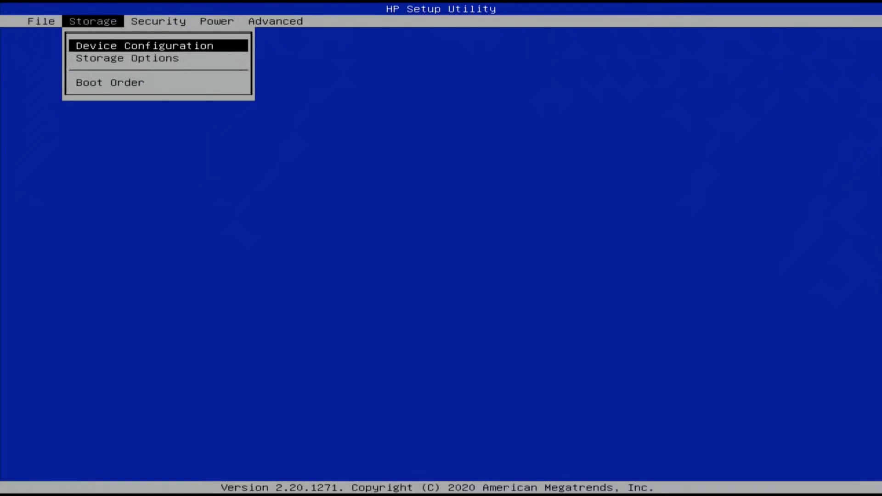
key(Down)
key(Down)
key(Return)
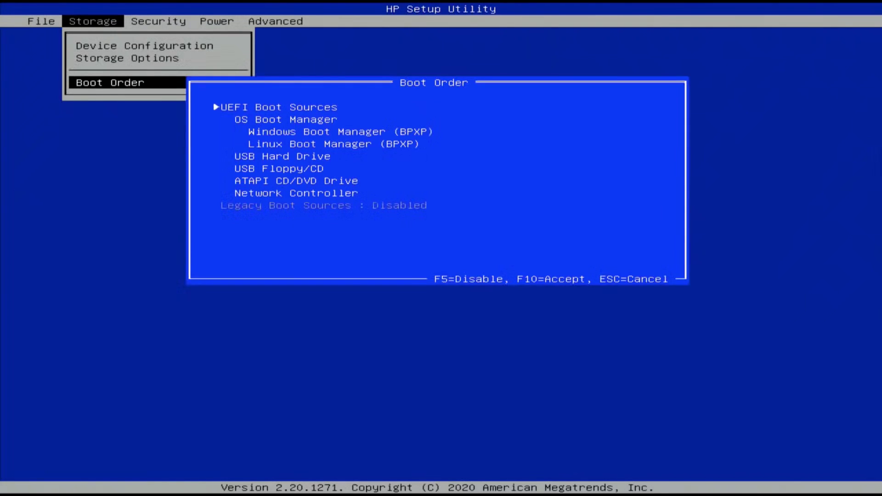
key(Down)
key(Down)
key(Down)
key(Return)
key(Up)
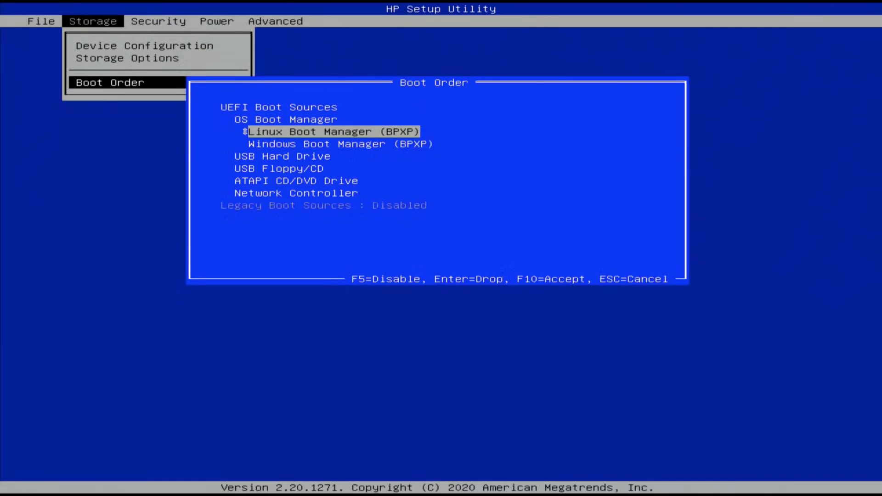
key(Return)
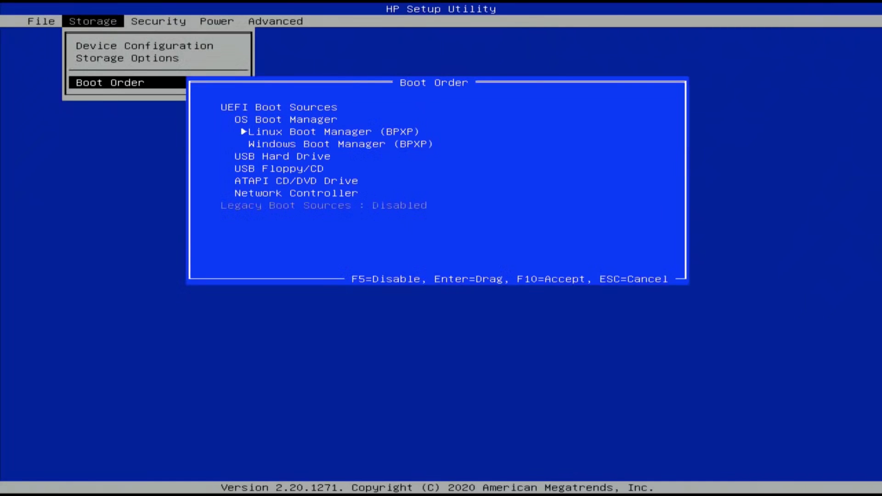
Review the new boot order across OS, Linux and Windows Boot Manager entries.
key(Up)
key(Down)
key(Down)
key(Up)
key(Down)
key(Up)
key(Down)
key(Up)
key(Up)
Close Boot Order, view the installed storage devices, then go to the File menu to exit.
key(Escape)
key(Up)
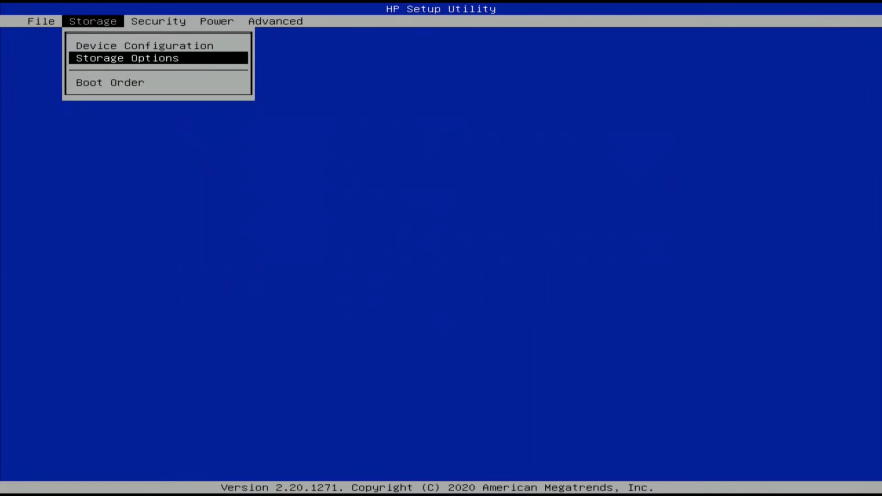
key(Up)
key(Return)
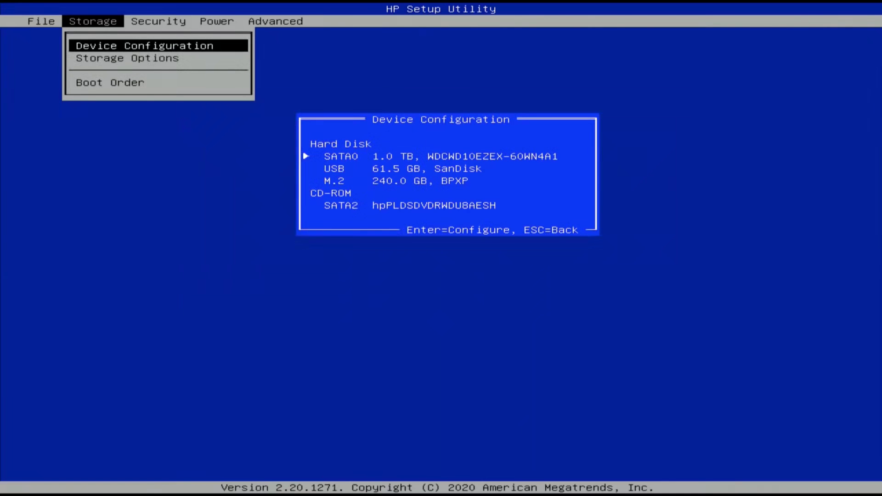
key(Escape)
key(Left)
key(Down)
key(Down)
key(Down)
key(Down)
key(Down)
key(Down)
key(Down)
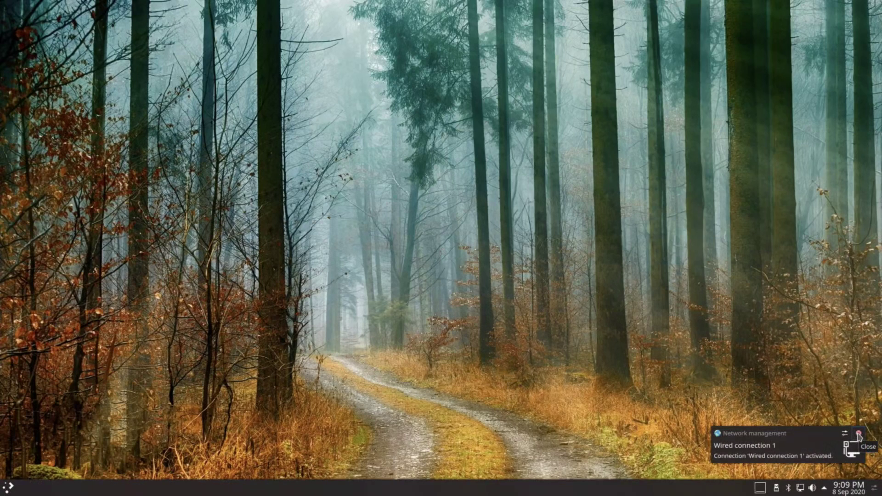
Dismiss the wired connection notification and check Battery and Brightness in the system tray.
click(857, 434)
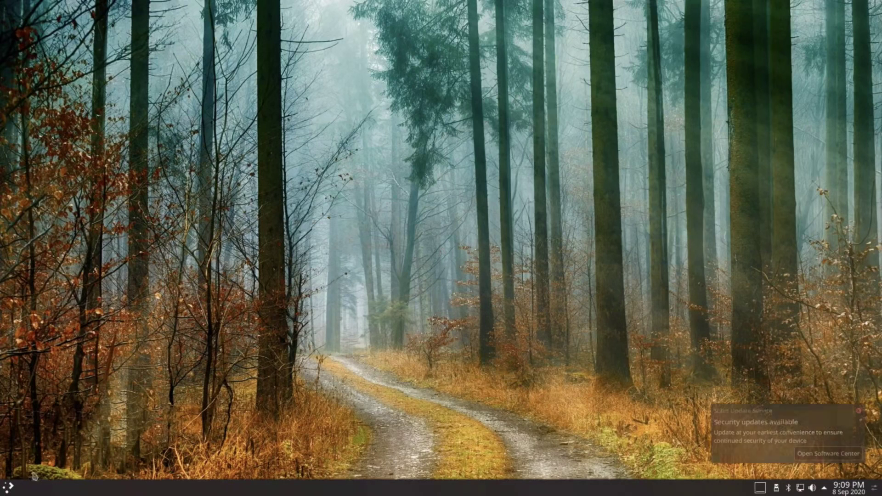
click(822, 489)
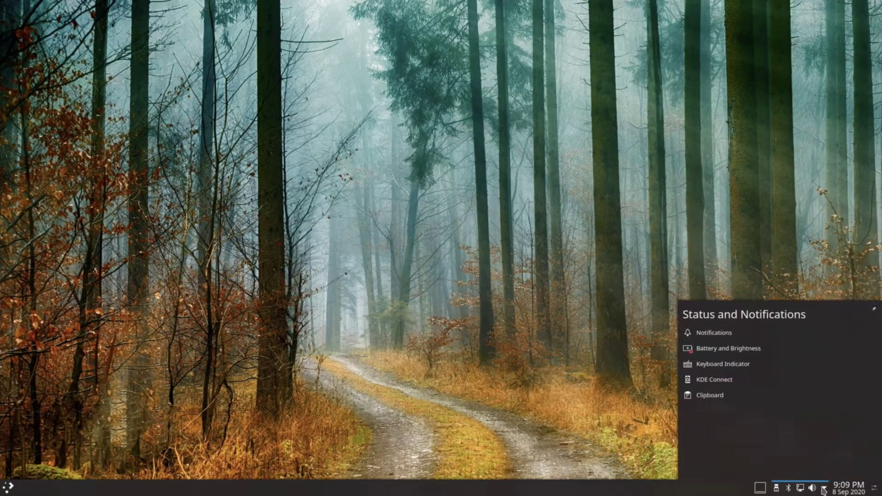
click(713, 349)
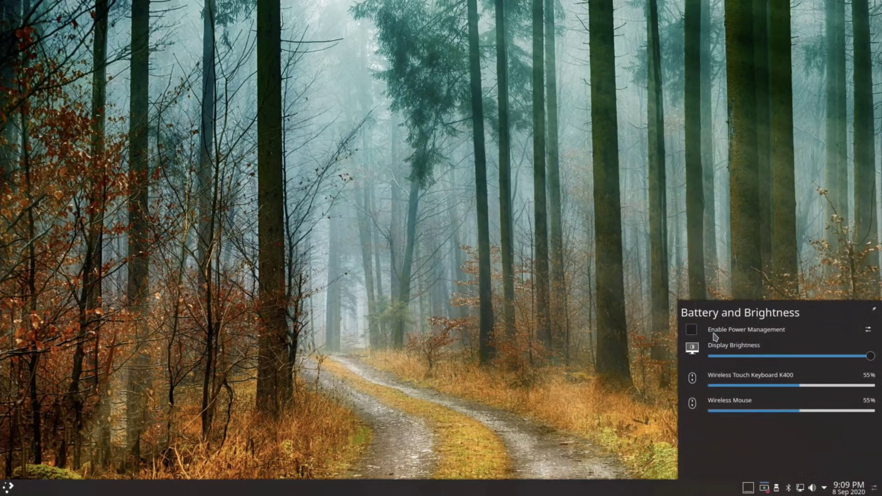
click(761, 242)
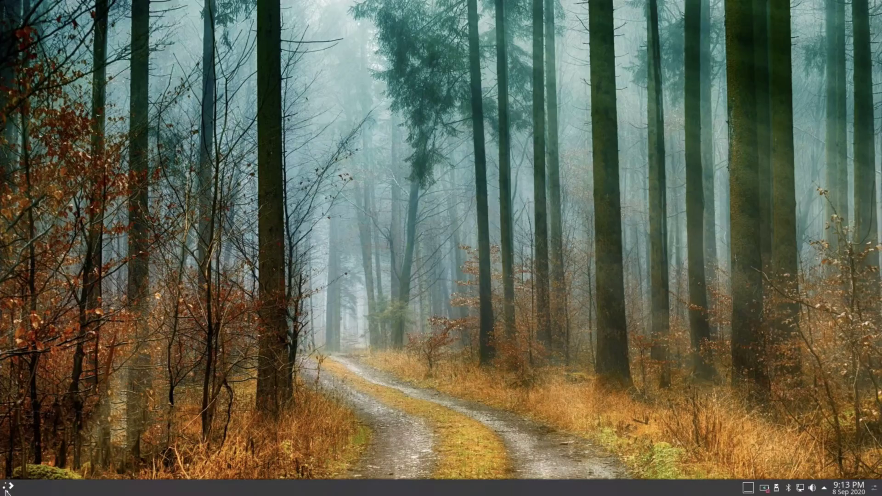
In Software Center, start installing the 59 required updates and confirm the dependencies.
click(6, 489)
click(152, 193)
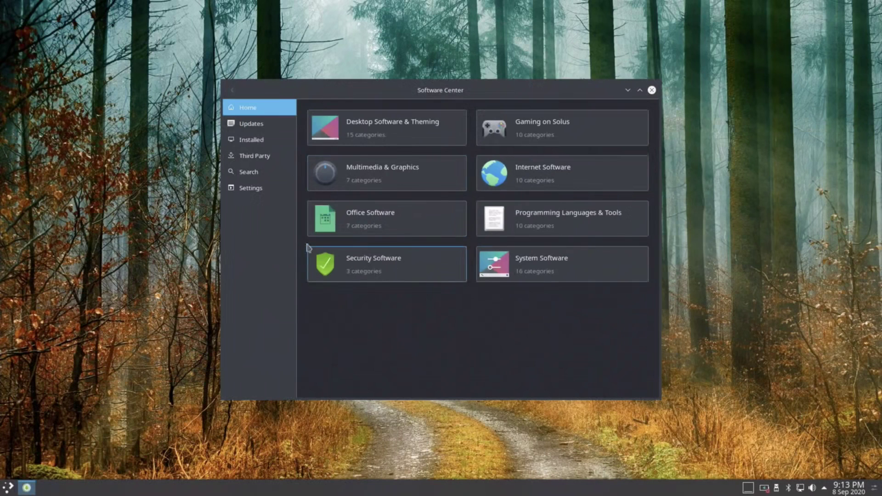
click(261, 127)
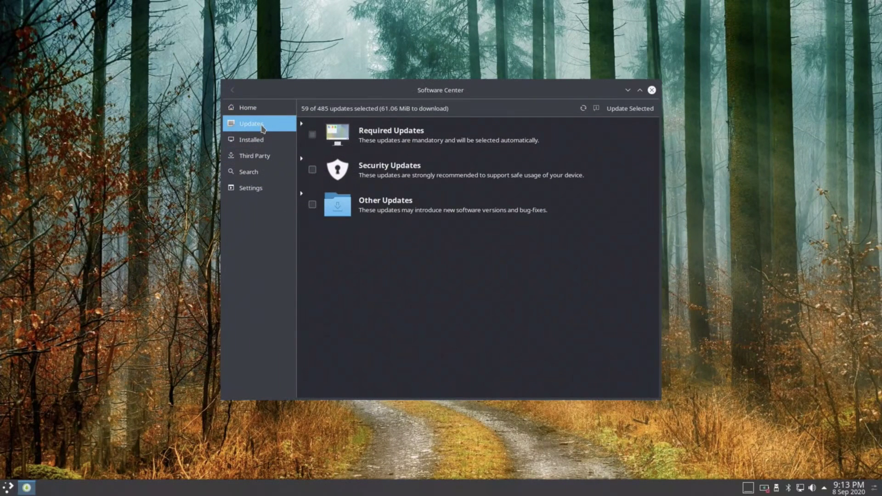
click(626, 109)
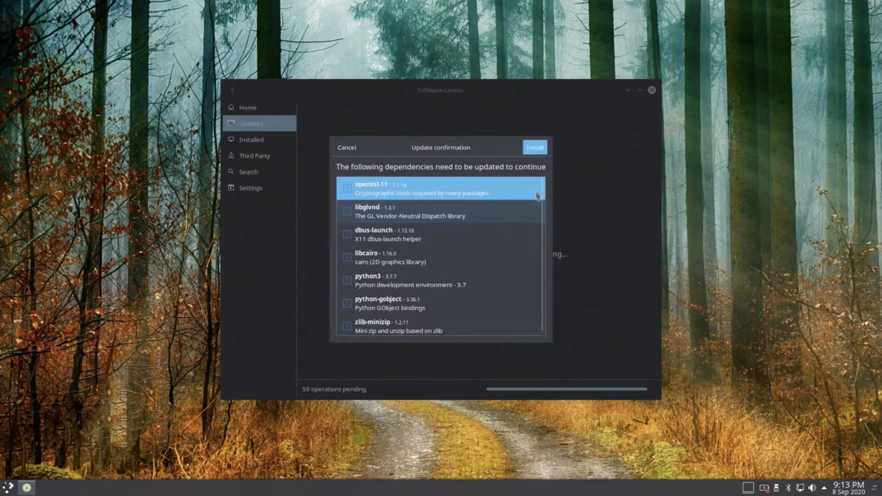
click(538, 148)
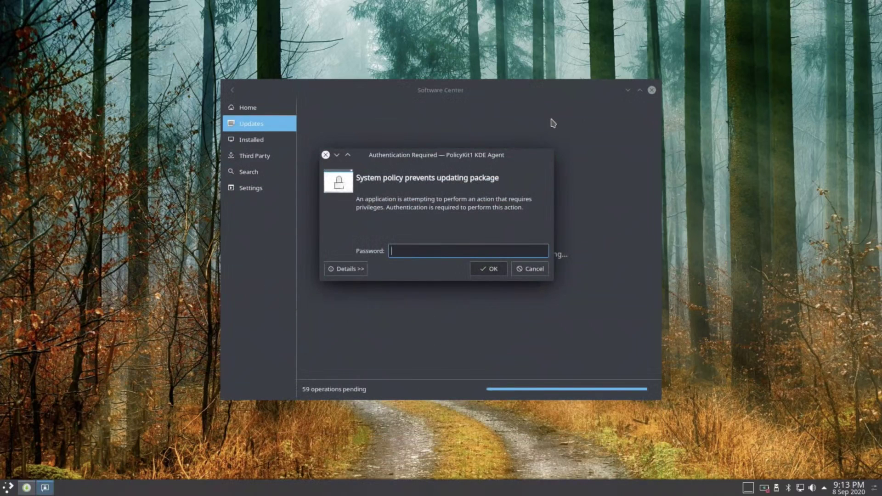
Enter the account password to authorize installing the updates.
text(••••••)
key(Return)
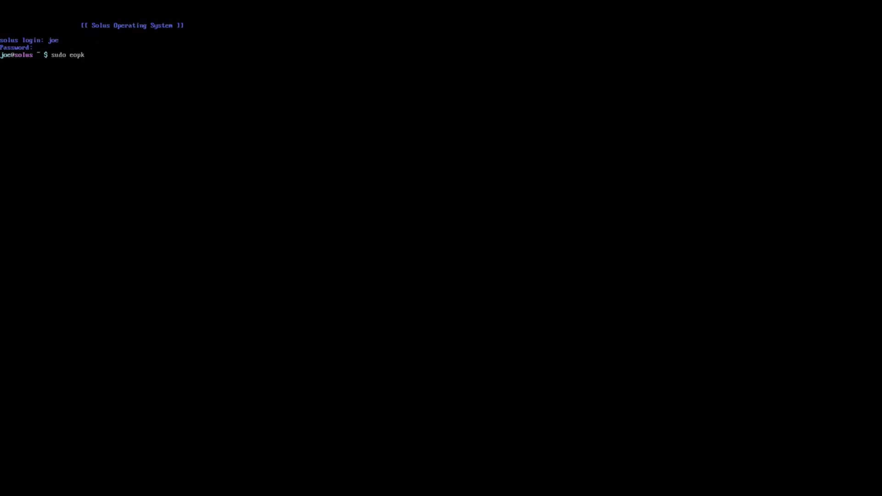
Run sudo eopkg up in the TTY and answer y to upgrade the 283 packages.
text(p)
key(Return)
key(Return)
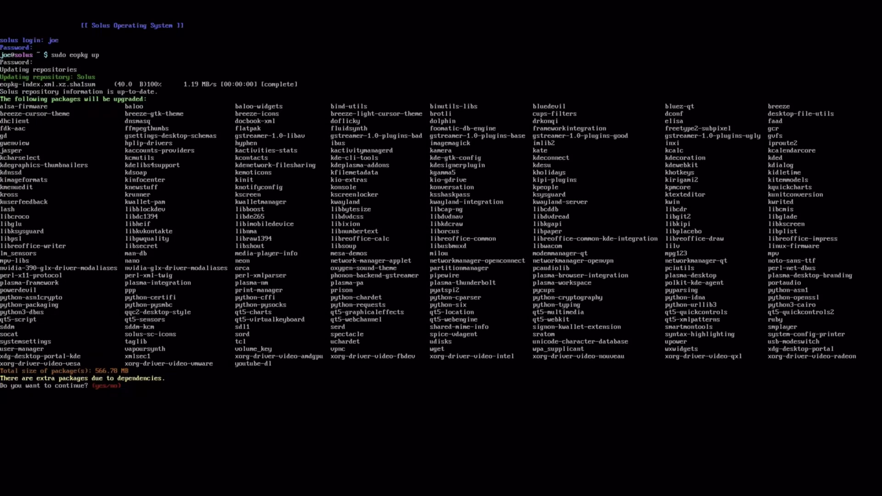
text(y)
key(Return)
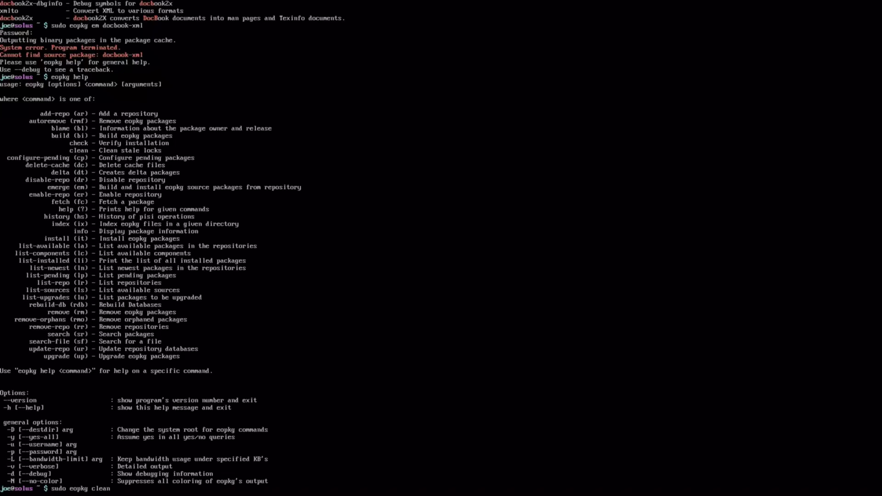
Run sudo eopkg clean, then rerun sudo eopkg up.
key(Return)
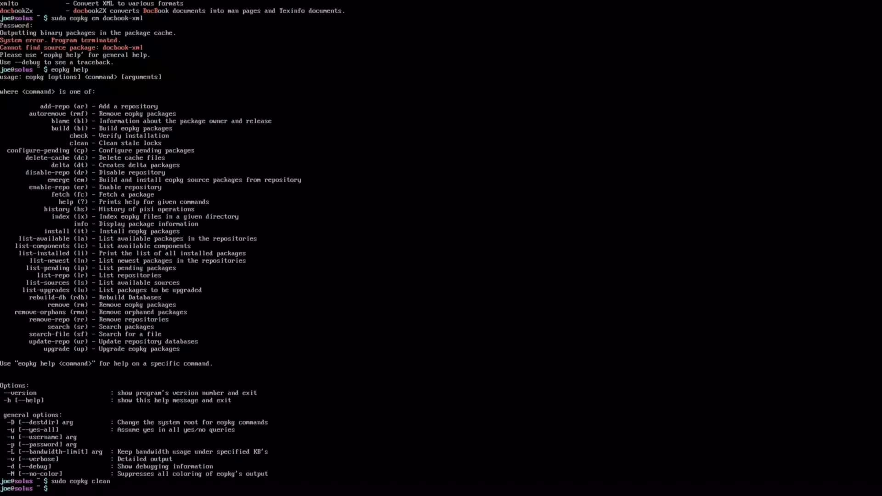
text(sudo eopkg up)
key(Return)
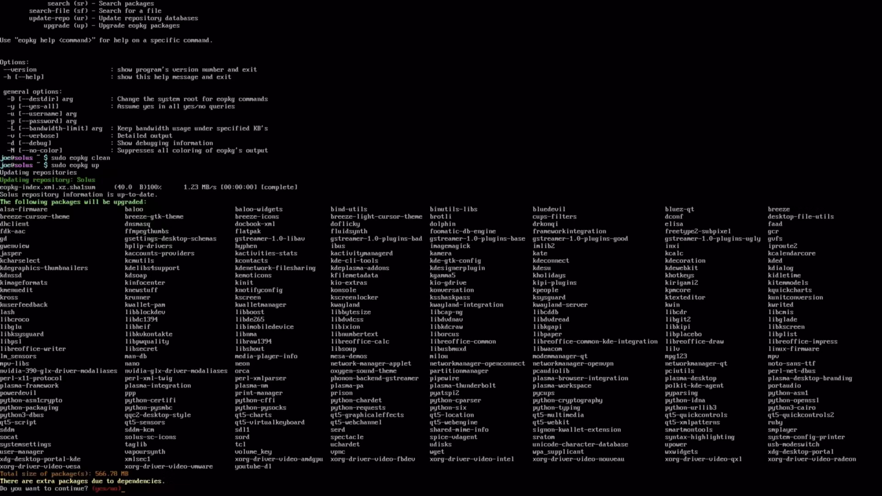
Confirm the 283-package upgrade with 'y', let it install, then erase the mistyped 'rreboo'.
text(yes)
key(Return)
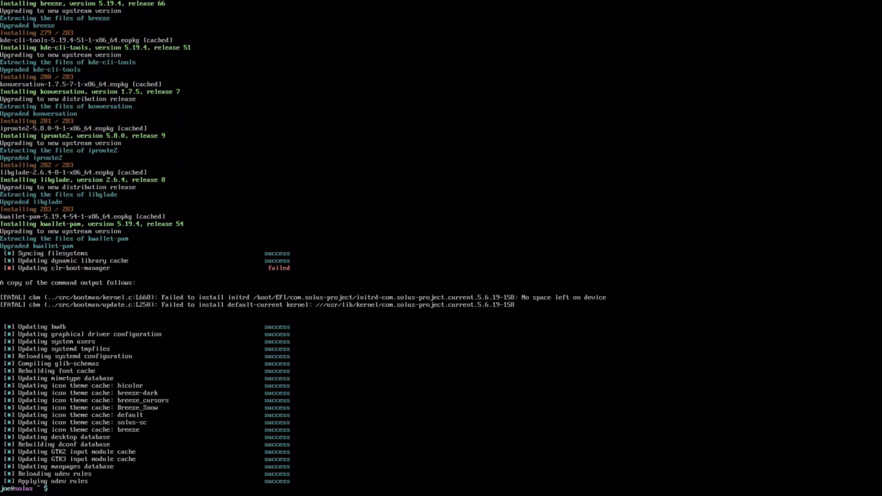
text(rreboo)
key(BackSpace)
key(BackSpace)
key(BackSpace)
key(BackSpace)
key(BackSpace)
key(BackSpace)
Run reboot from the TTY to restart into the Solus login screen.
text(HAHreboot)
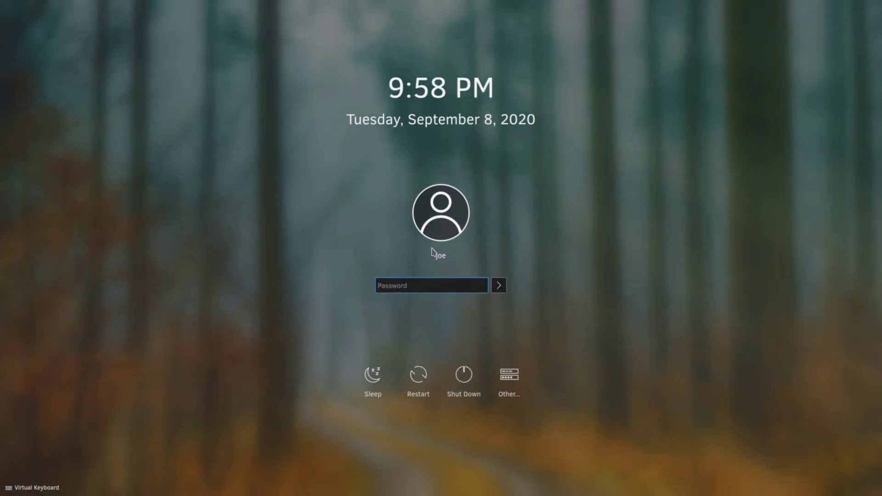
Enter the account password in the SDDM login field.
text(******)
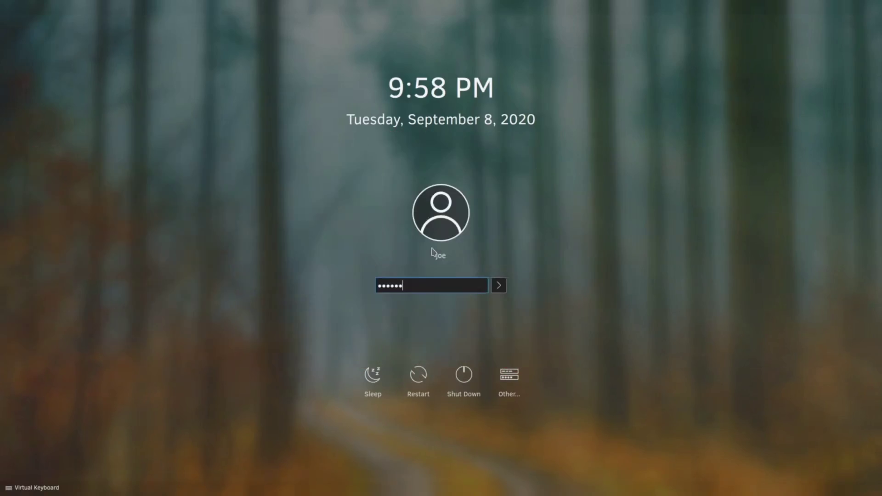